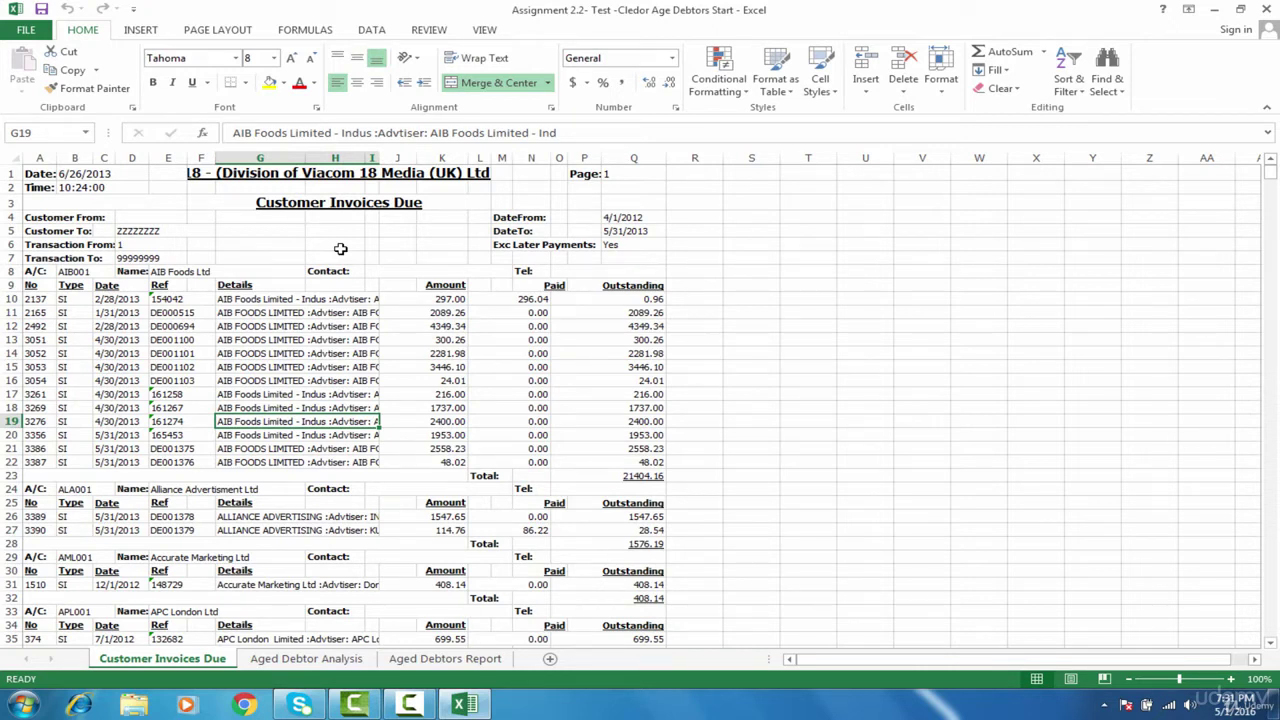
Step: Examine the AIB Foods Ltd invoice details, dates and outstanding amounts, and the report's DateFrom and DateTo range on the Customer Invoices Due sheet
drag(316, 224, 328, 422)
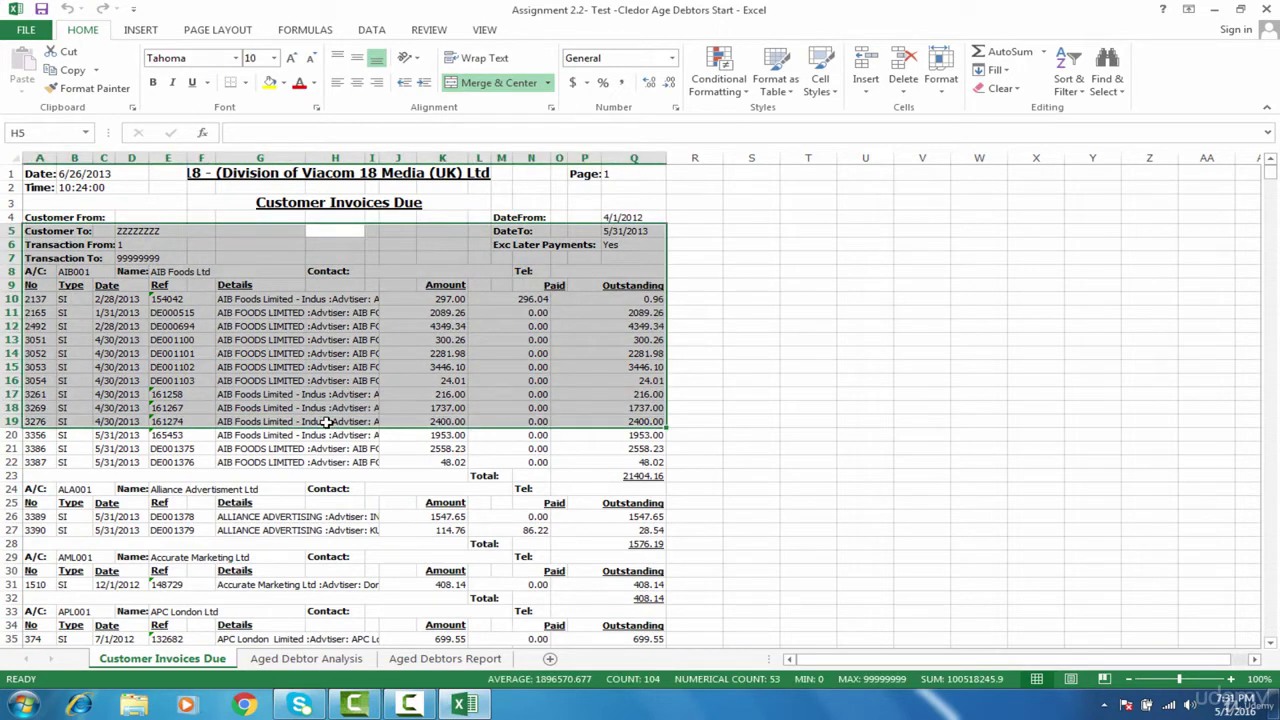
click(345, 298)
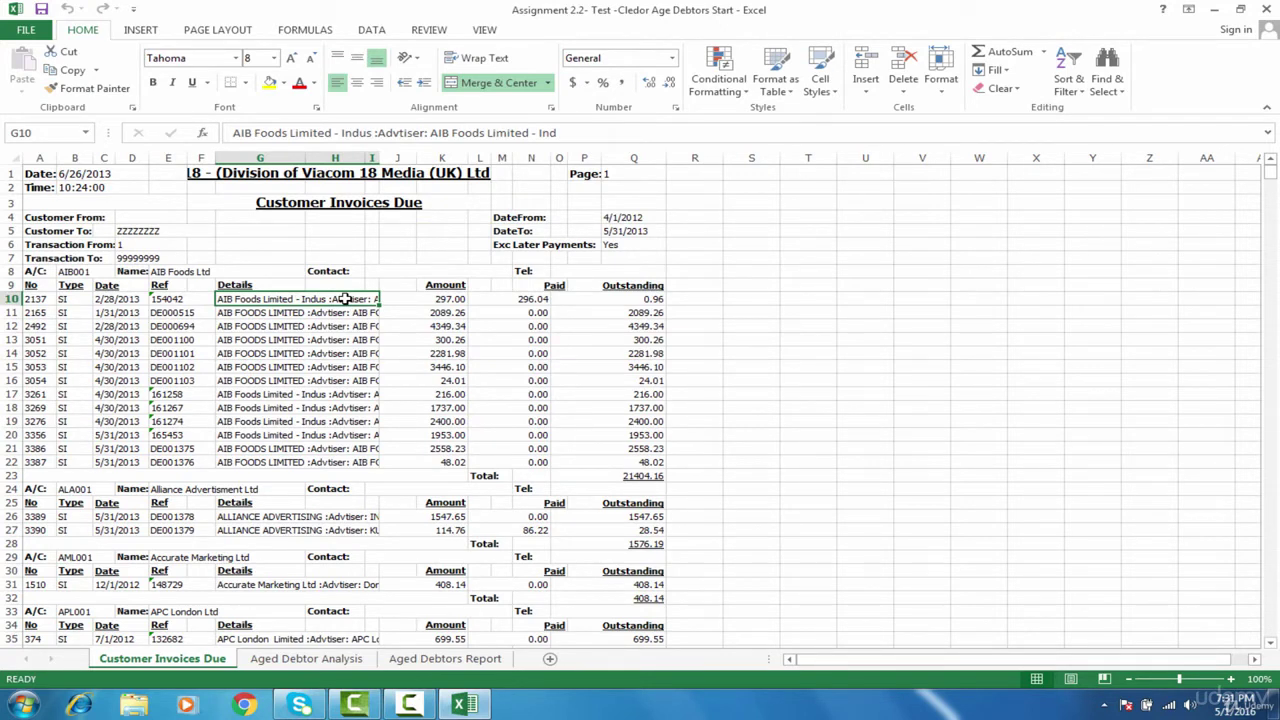
click(372, 202)
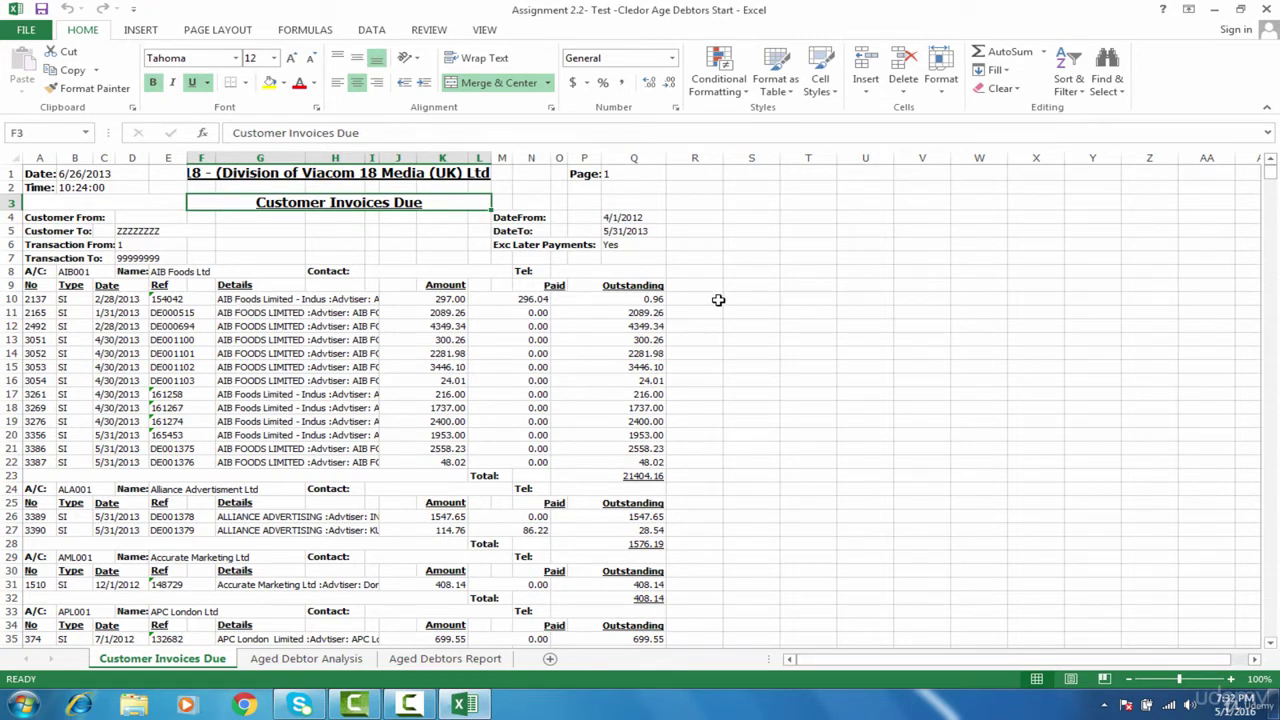
drag(651, 299, 651, 408)
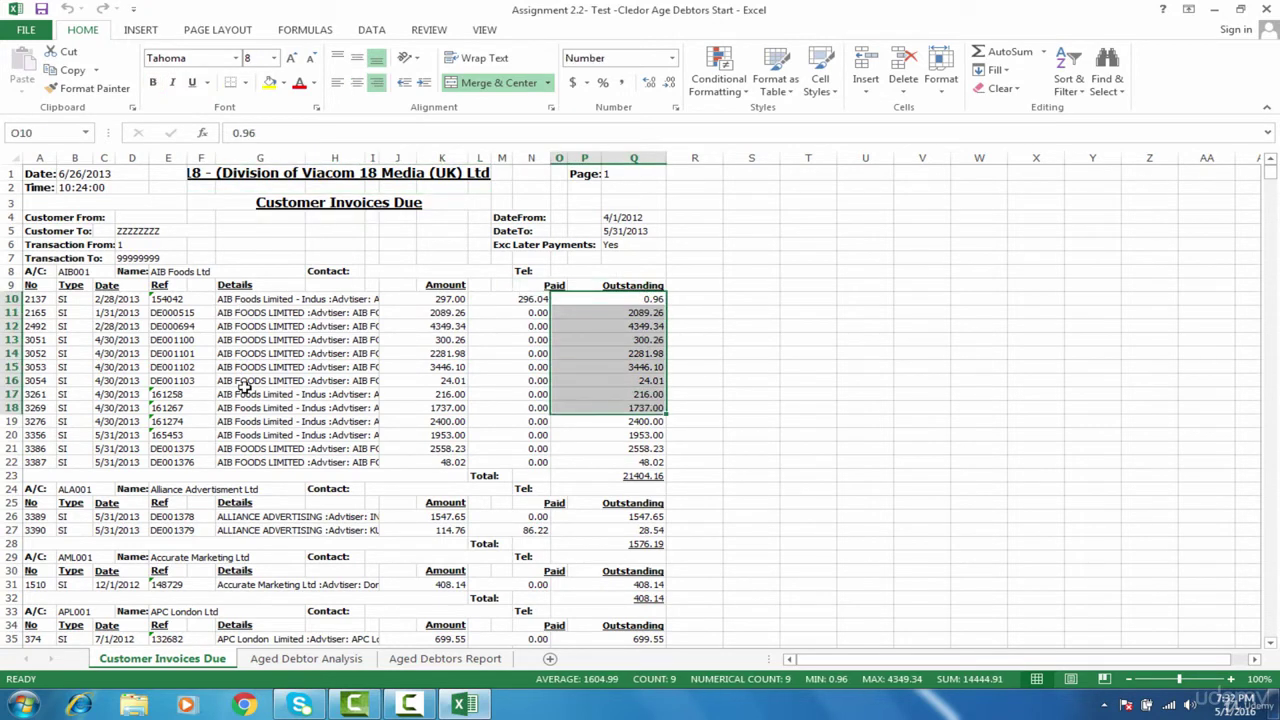
click(115, 300)
drag(116, 301, 120, 411)
drag(621, 299, 634, 447)
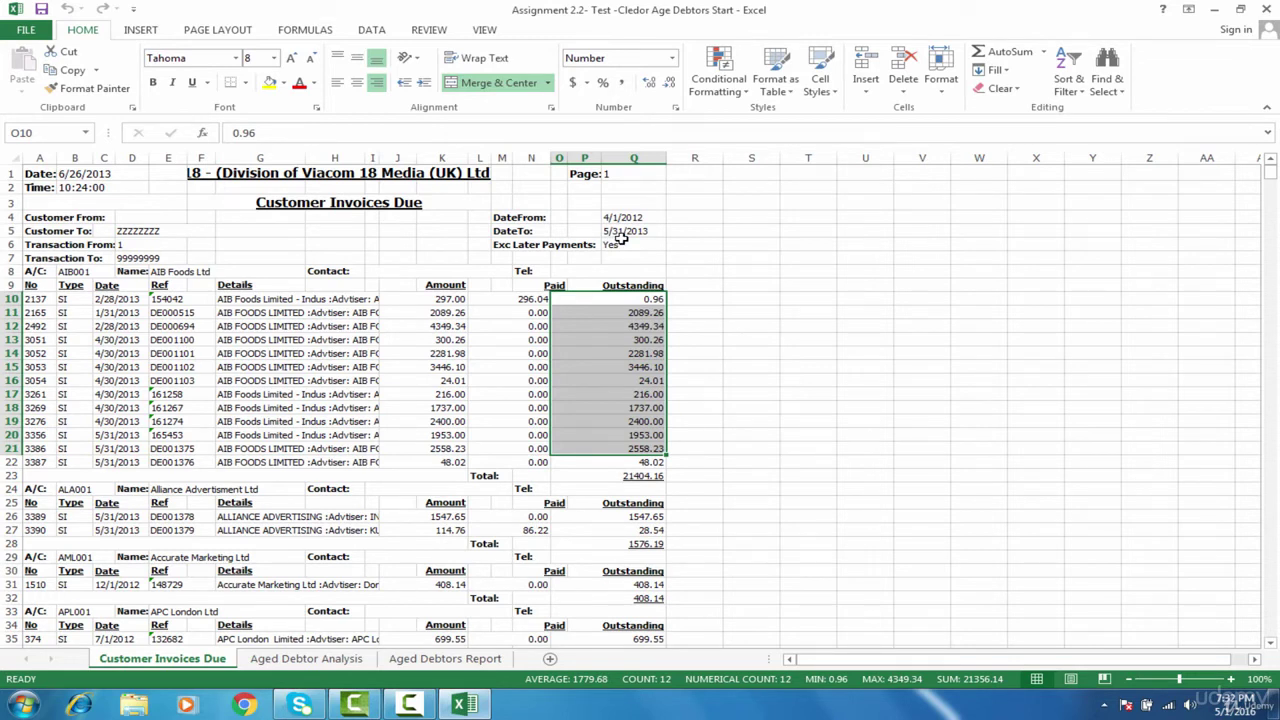
click(644, 233)
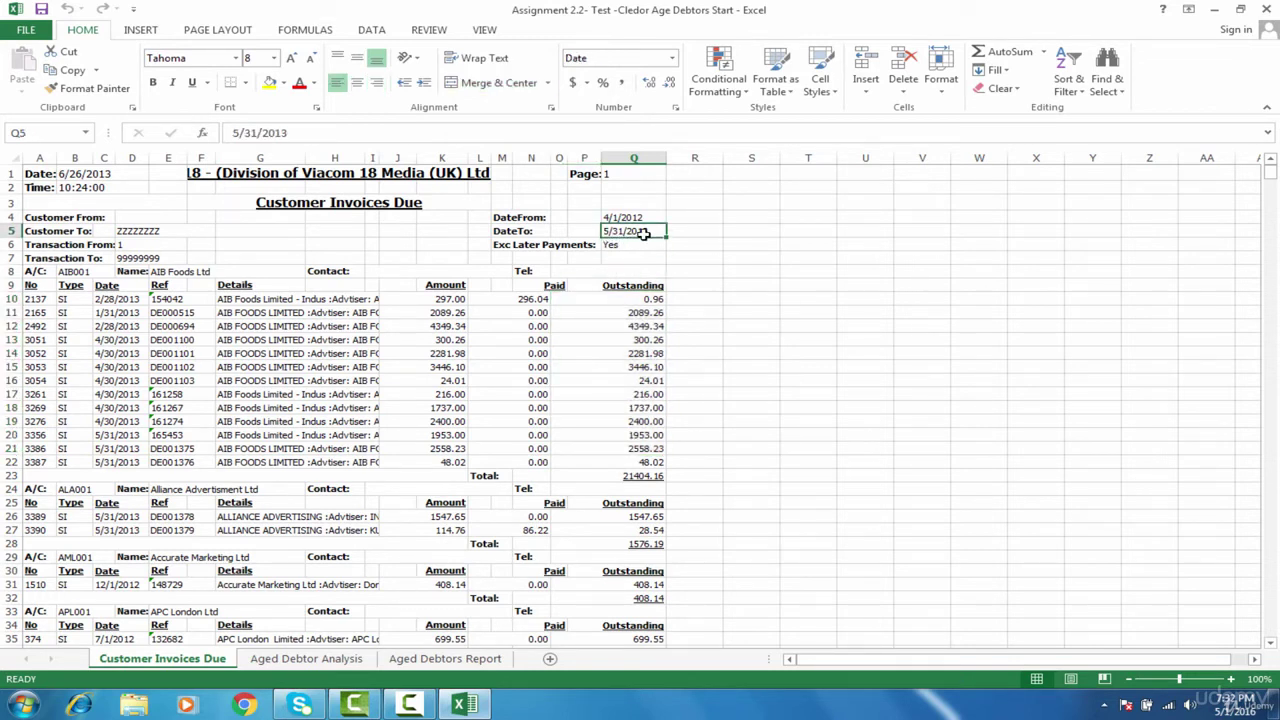
drag(623, 217, 632, 232)
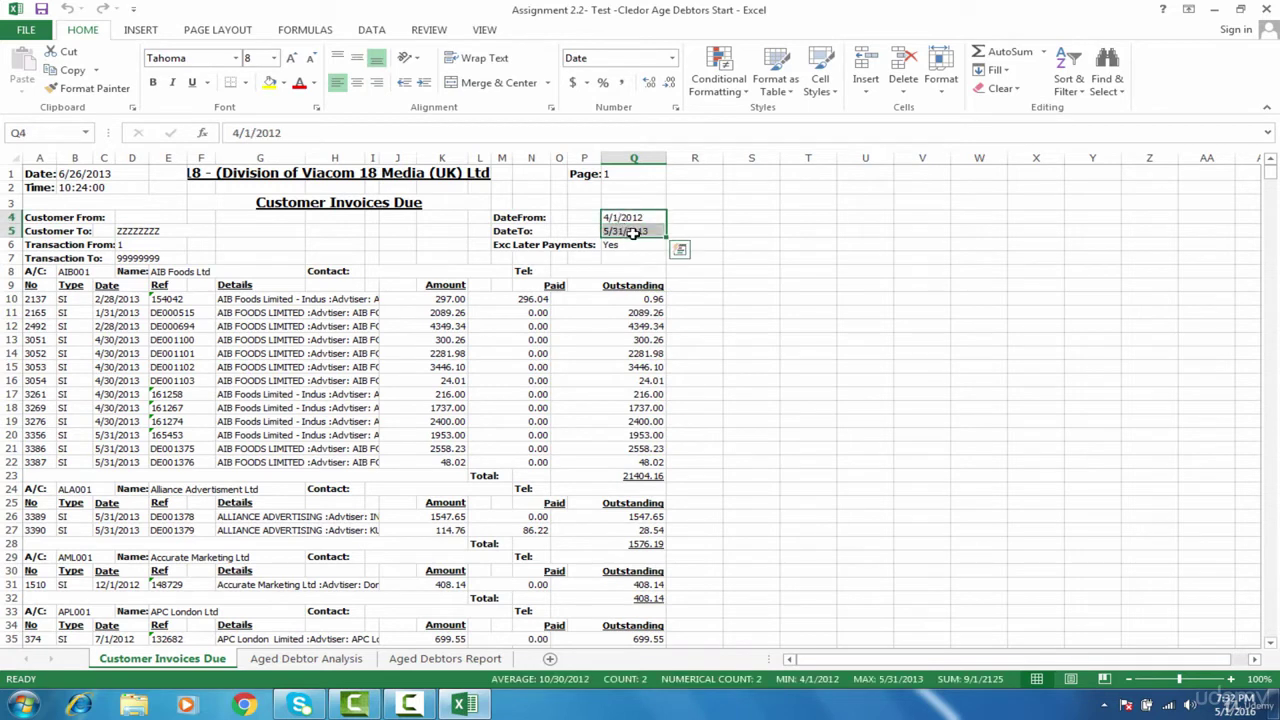
click(640, 256)
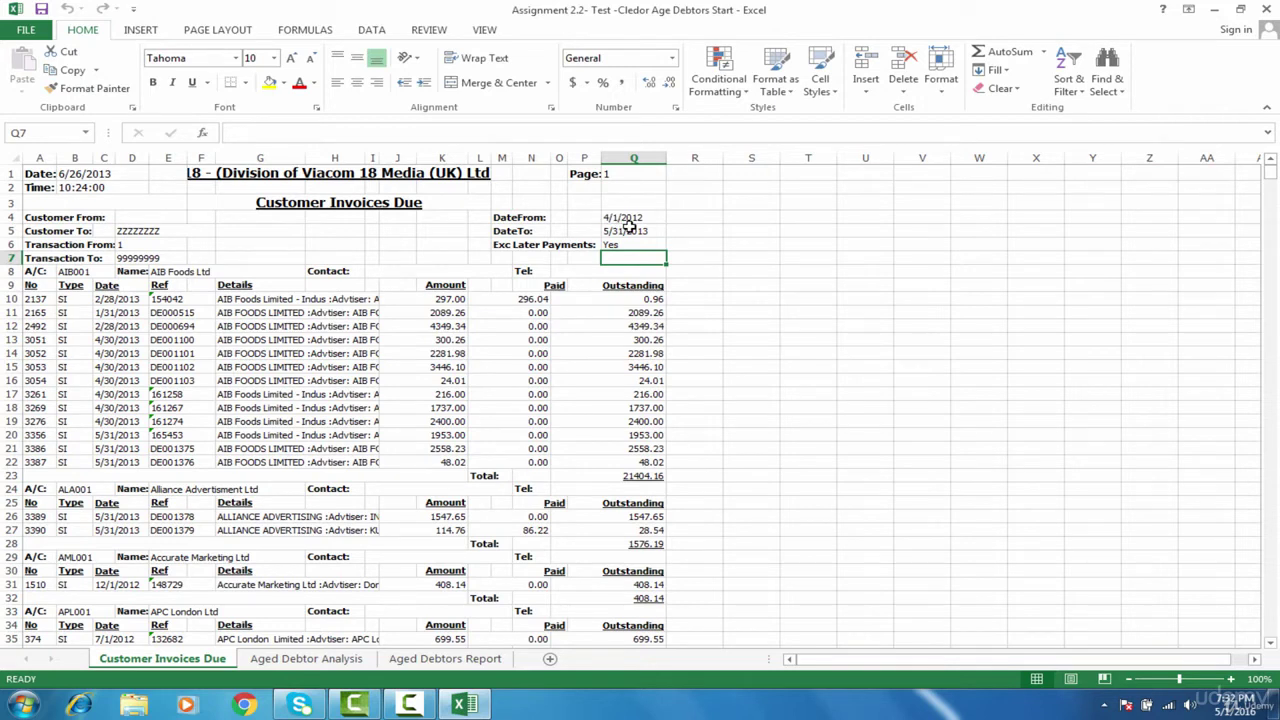
drag(620, 217, 622, 244)
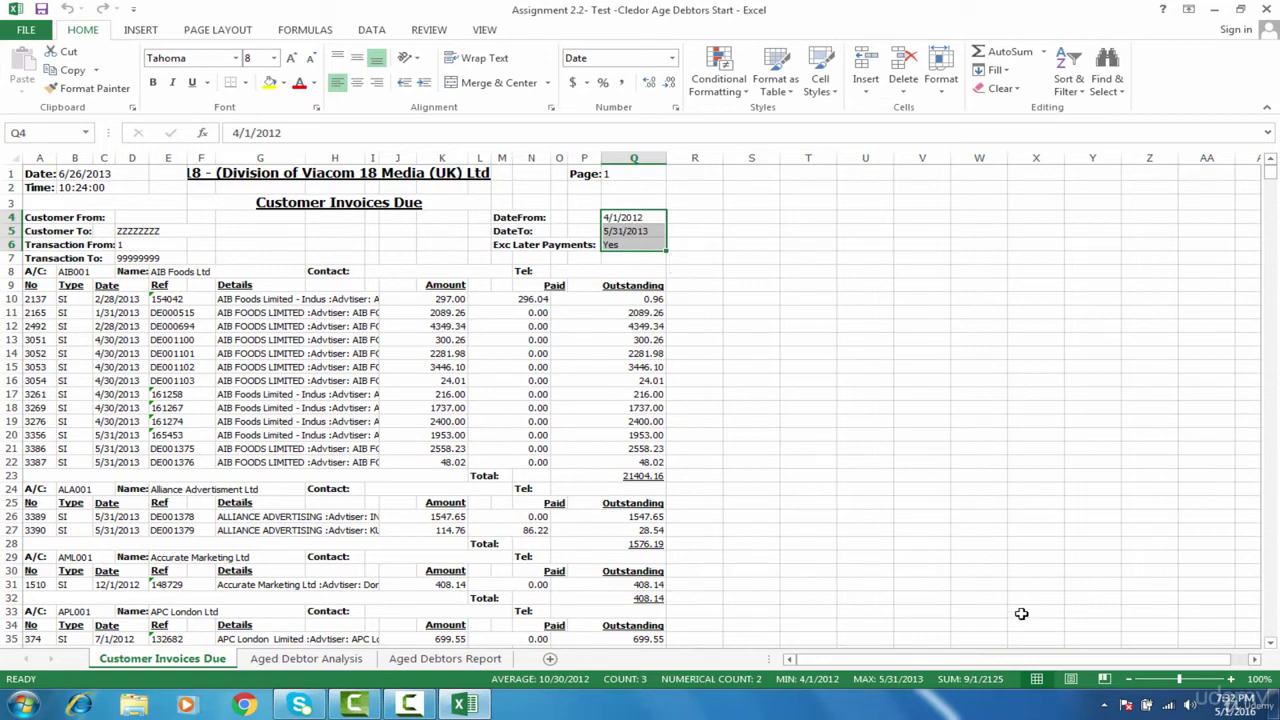
Step: Open the Windows date format customization from the system clock's date and time settings
click(1248, 712)
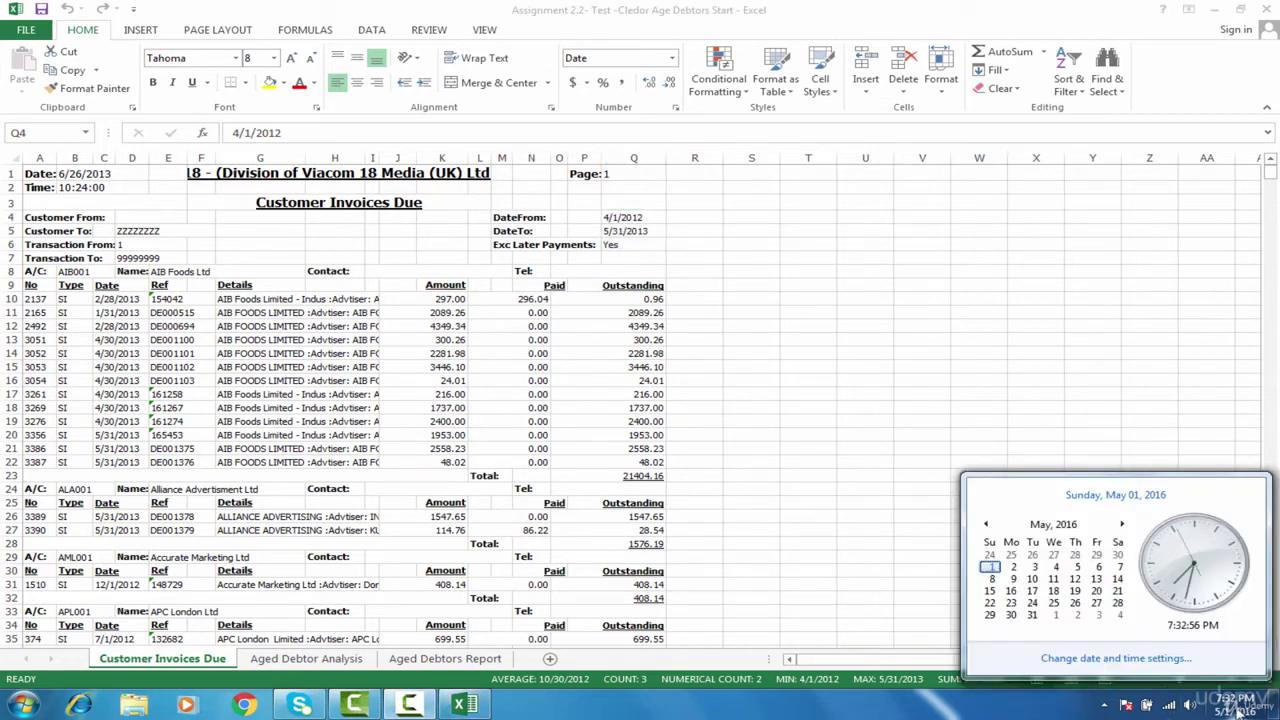
click(1165, 660)
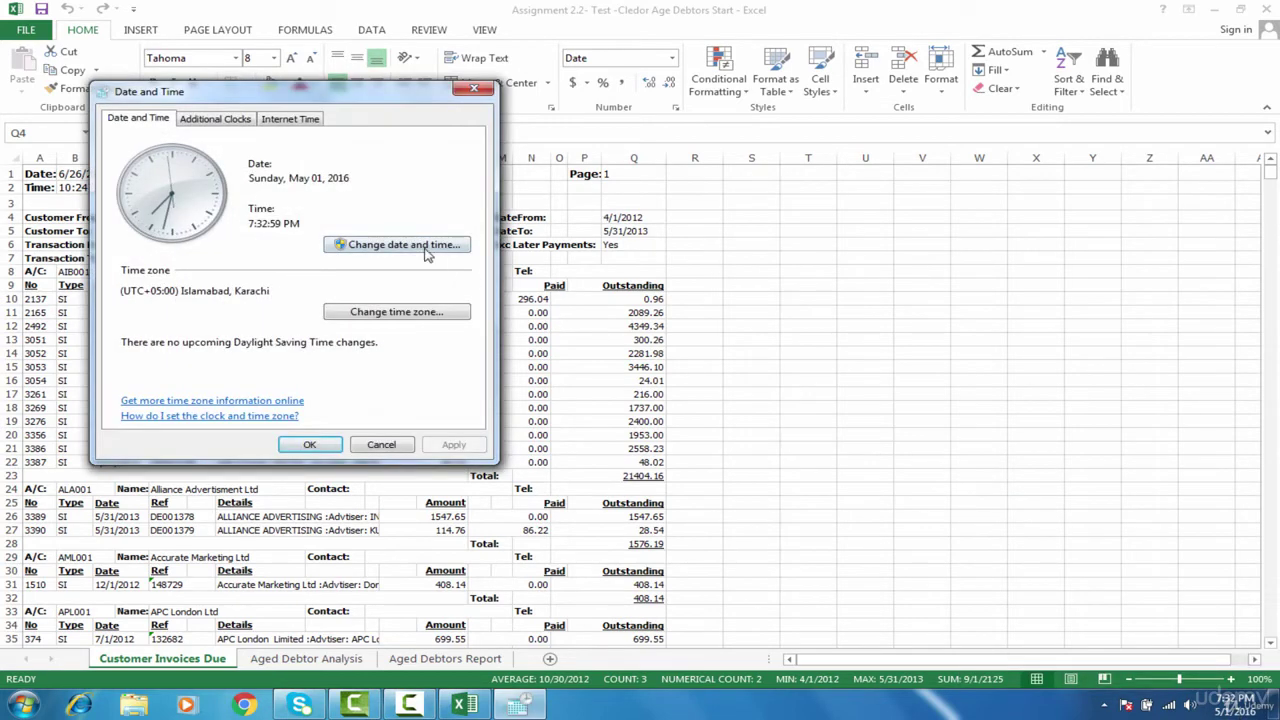
click(425, 249)
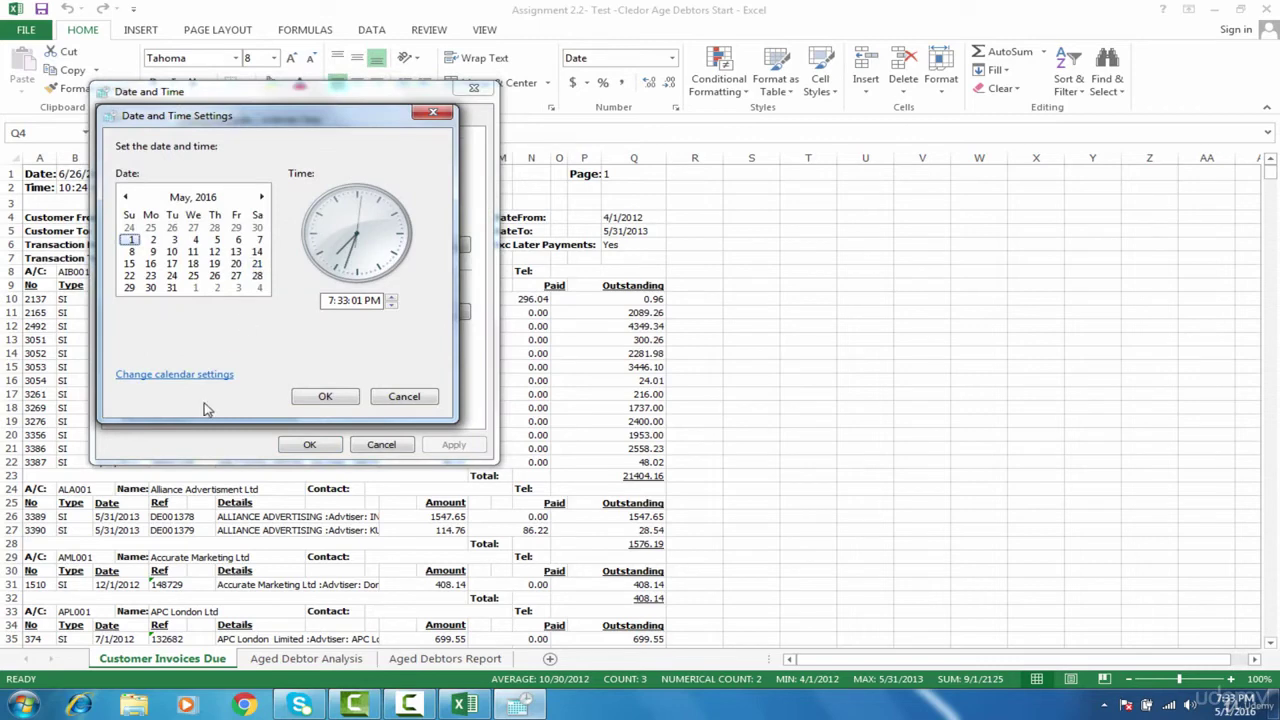
click(198, 378)
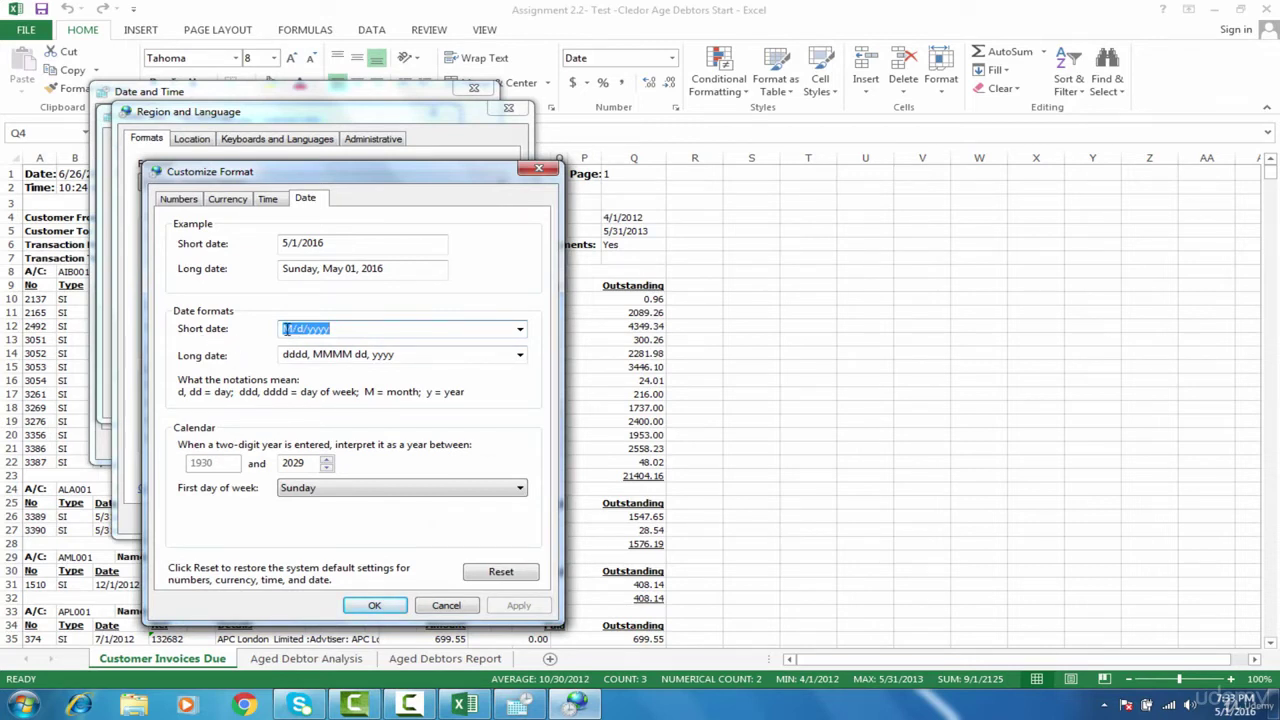
Step: Set the Windows short date format to dd-MM-yy, apply it, and close all the date and region settings windows
click(520, 330)
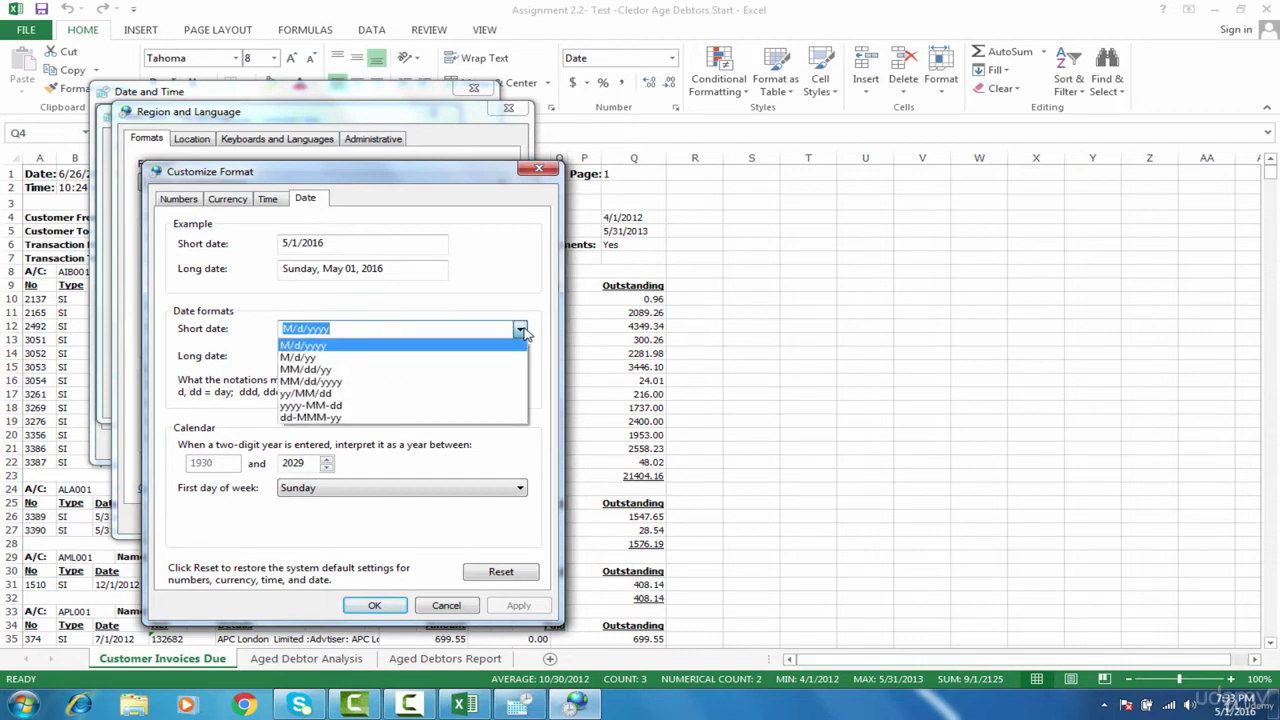
click(474, 418)
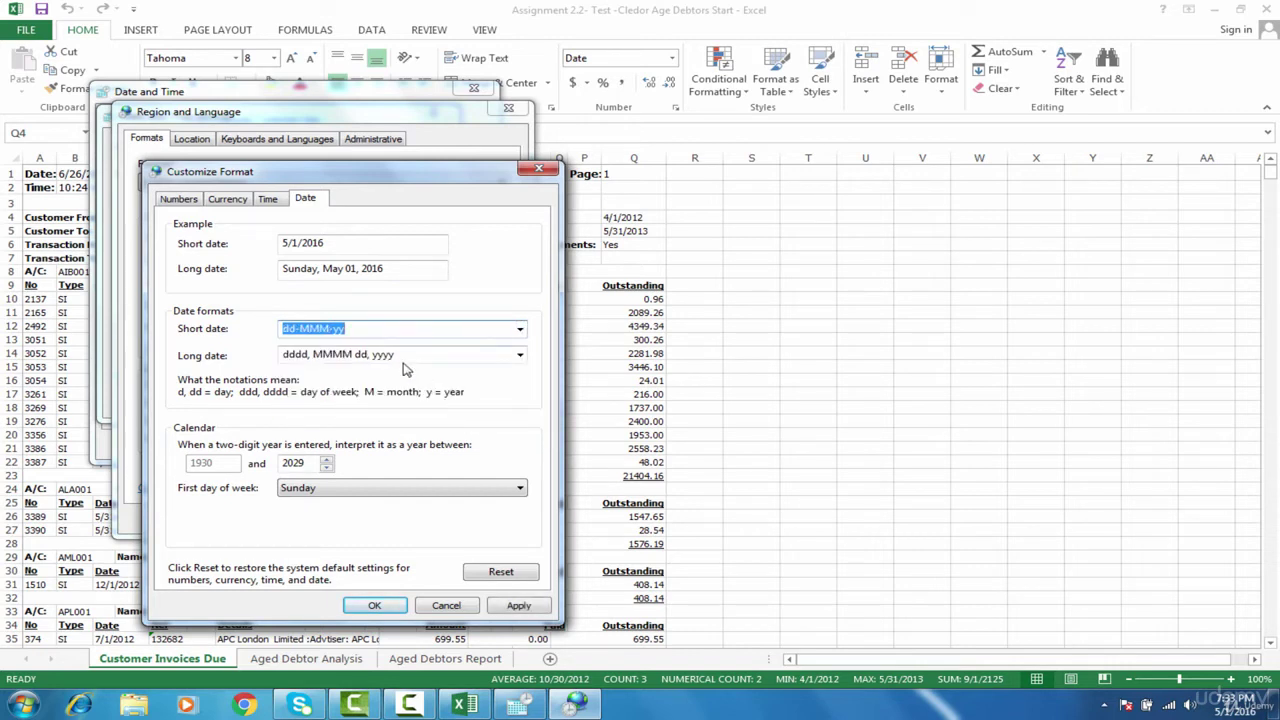
click(332, 329)
key(BackSpace)
click(517, 607)
click(375, 606)
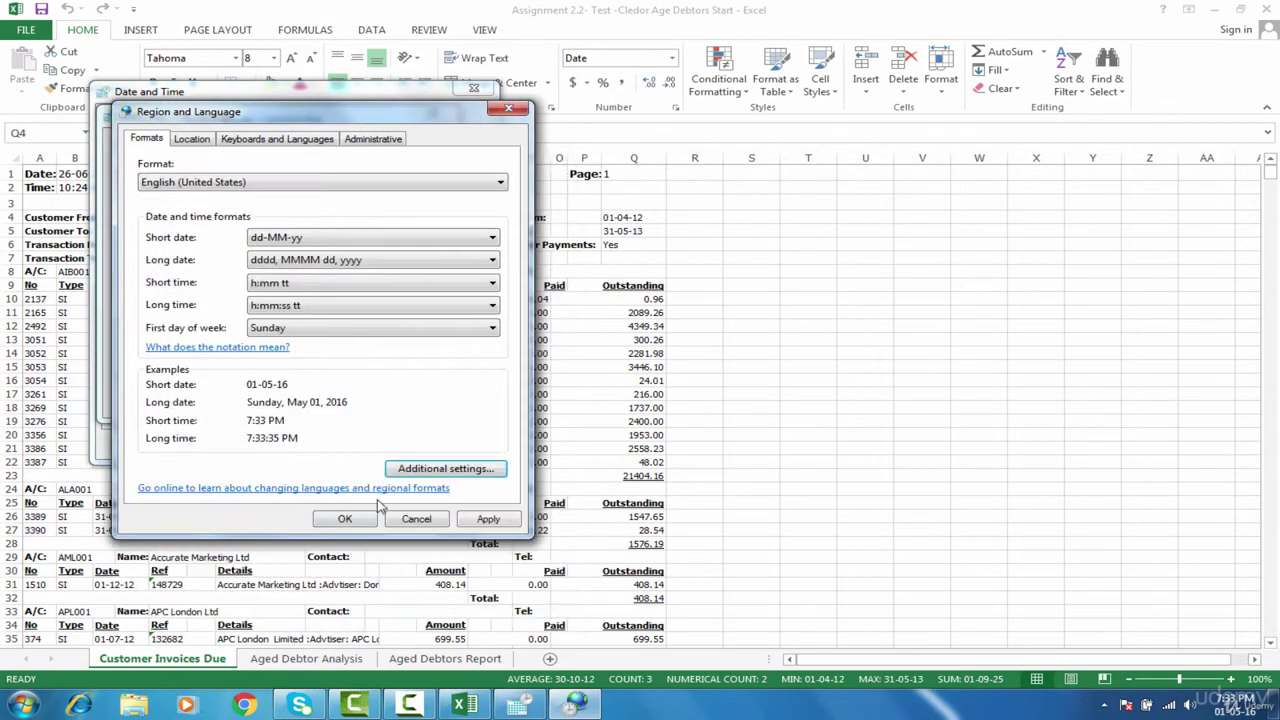
click(484, 519)
click(344, 519)
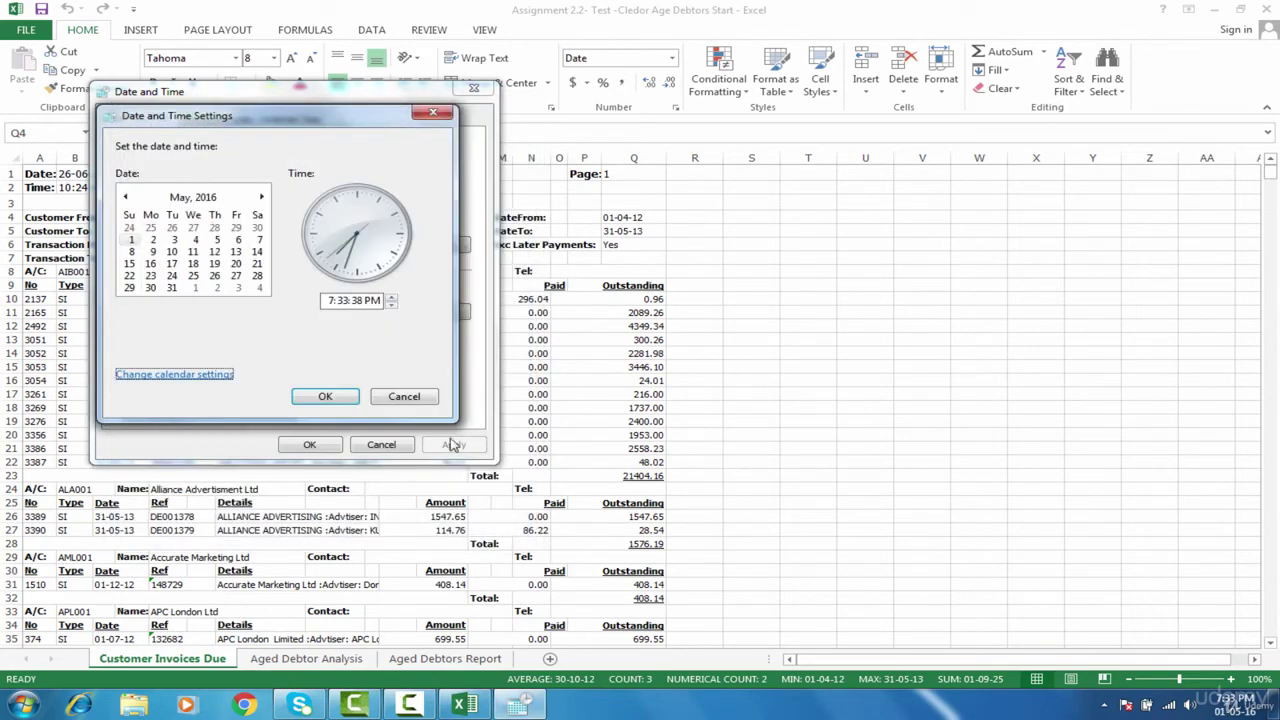
click(325, 396)
click(321, 446)
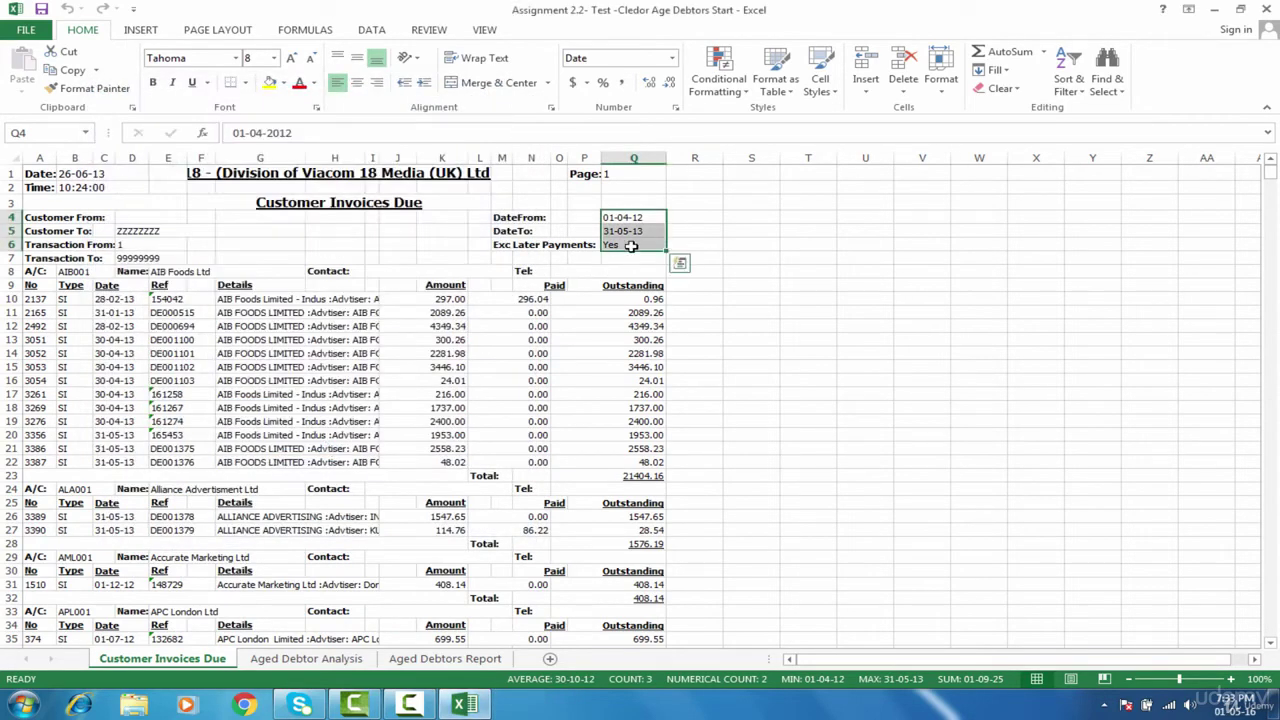
Step: Check the DateFrom and DateTo cells and the AIB Foods Ltd invoice dates in the day-first format
drag(630, 217, 636, 235)
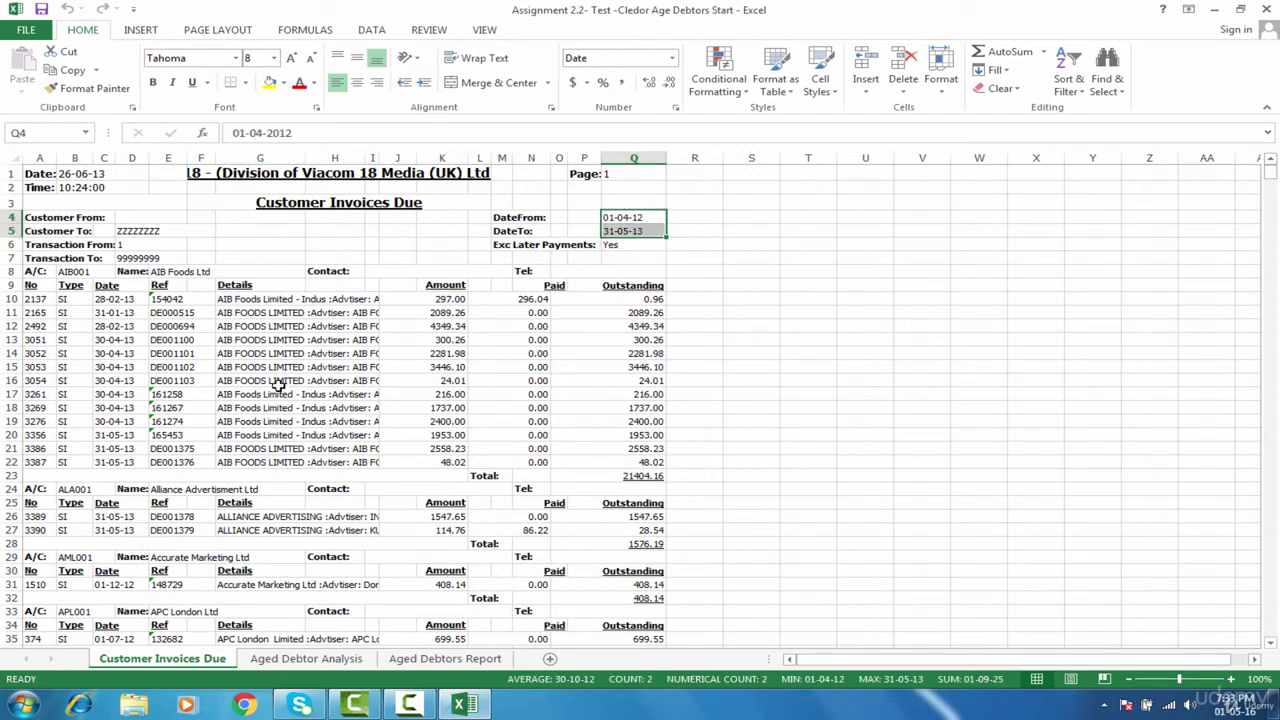
drag(97, 287, 122, 445)
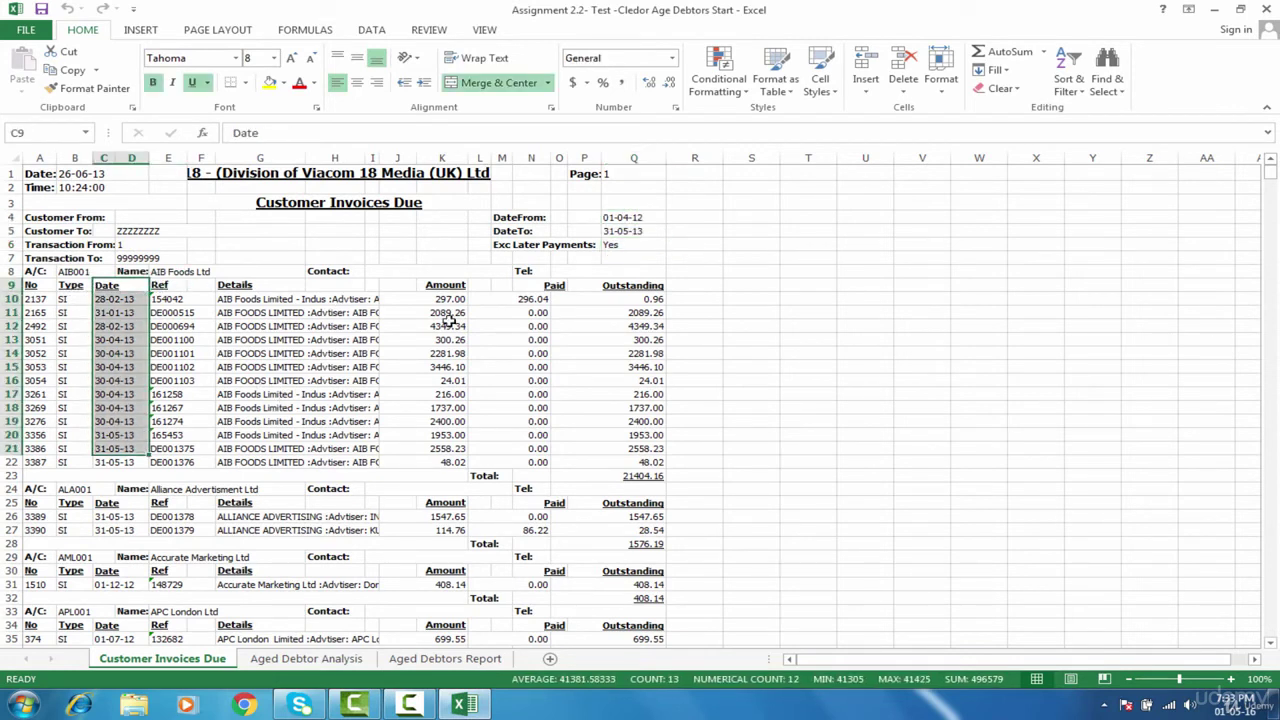
click(425, 327)
click(653, 216)
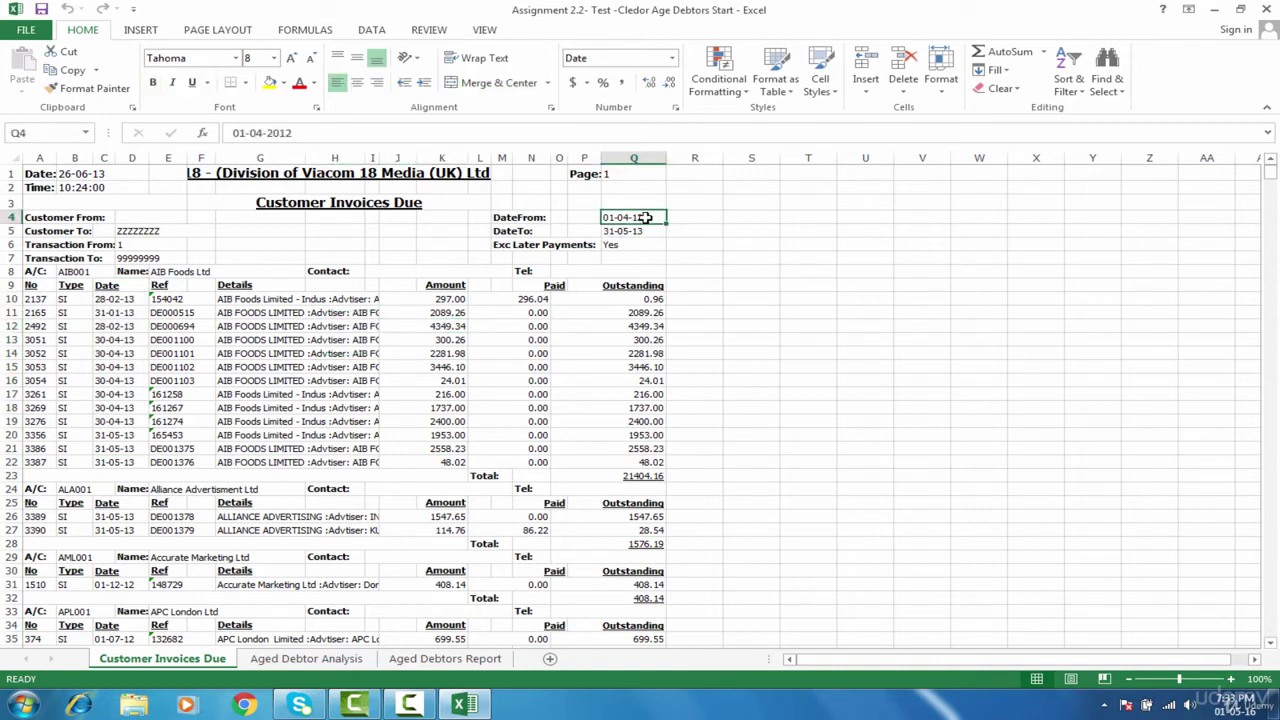
click(647, 233)
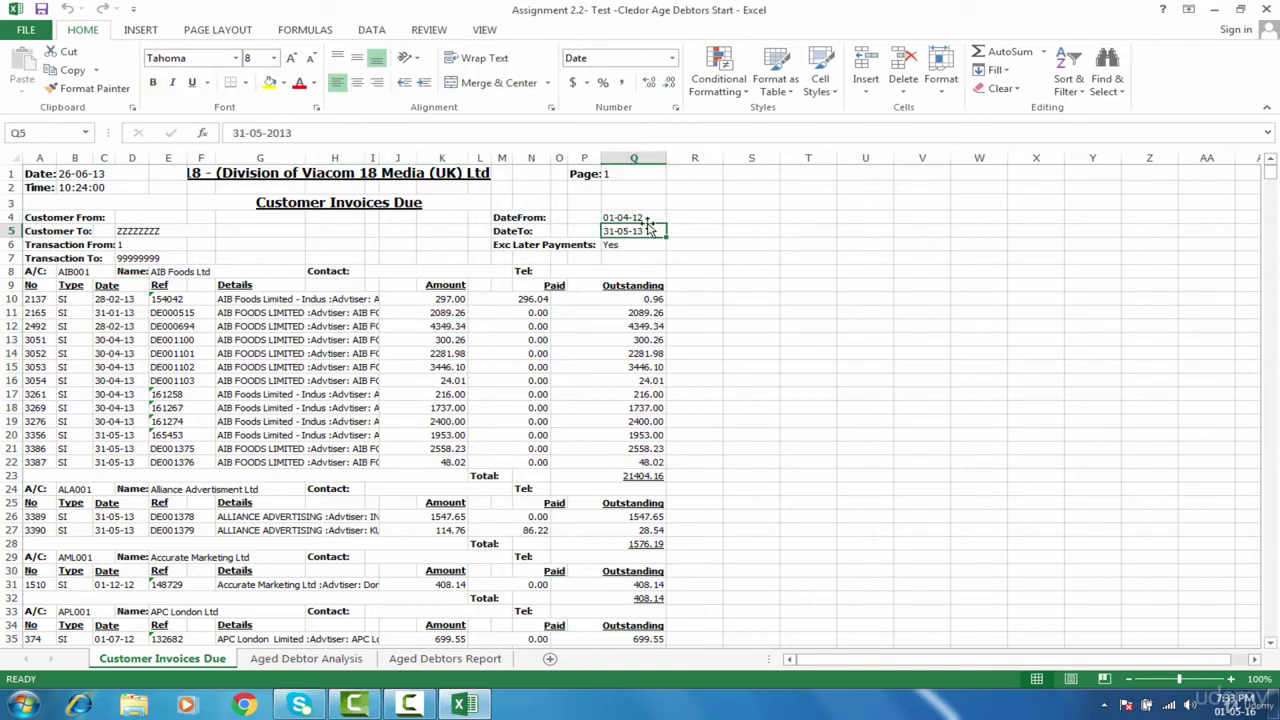
drag(648, 217, 648, 231)
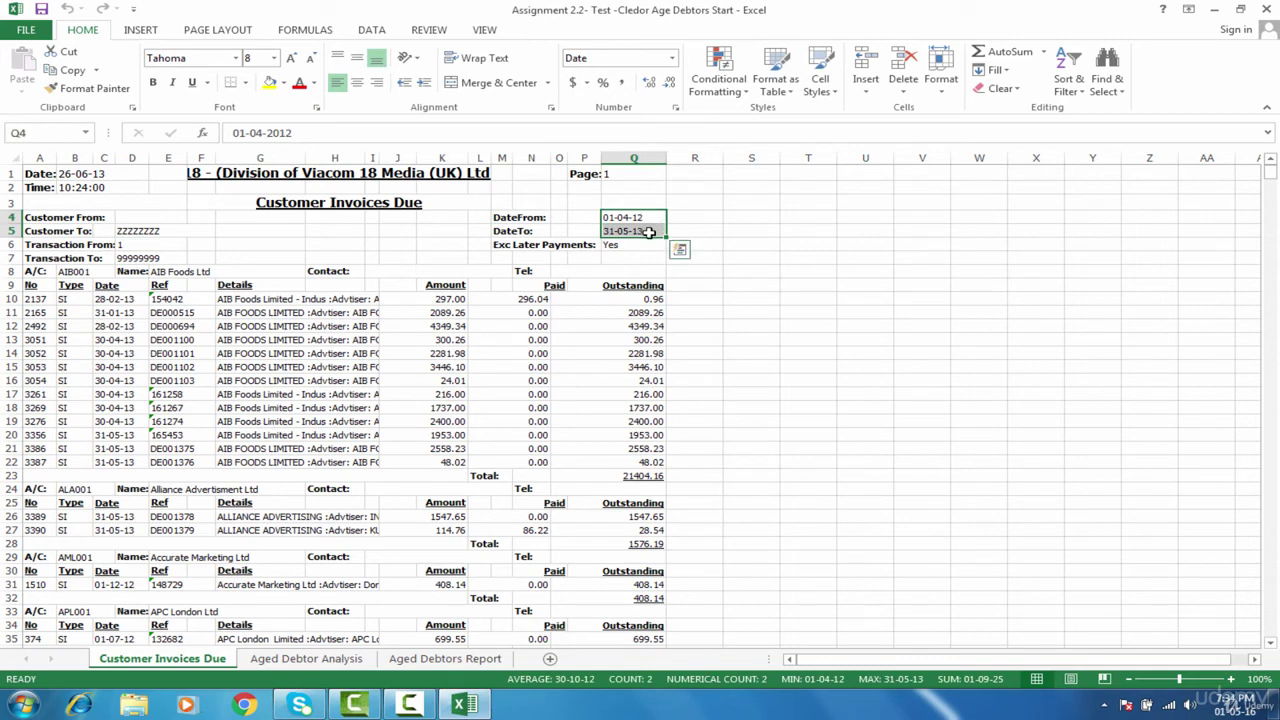
click(649, 232)
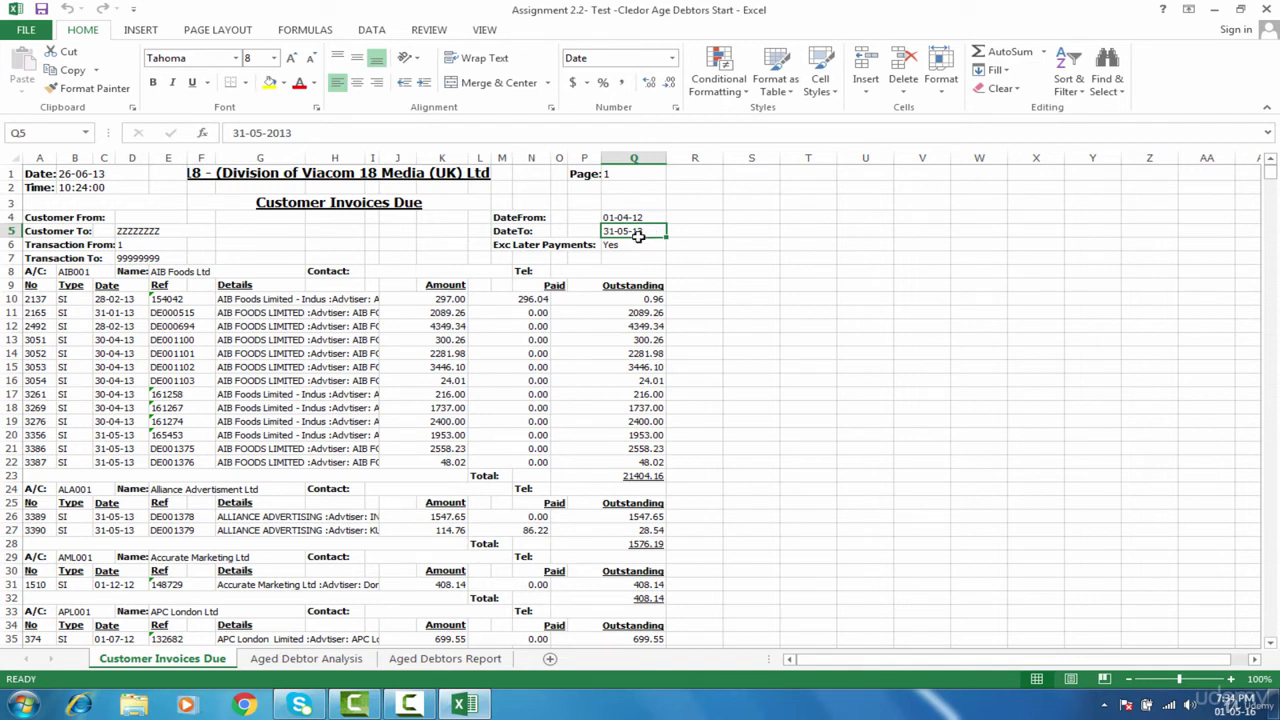
Step: Widen column A slightly to fit its labels, and review the report's Date, Time and DateTo cells
drag(57, 158, 69, 160)
click(100, 173)
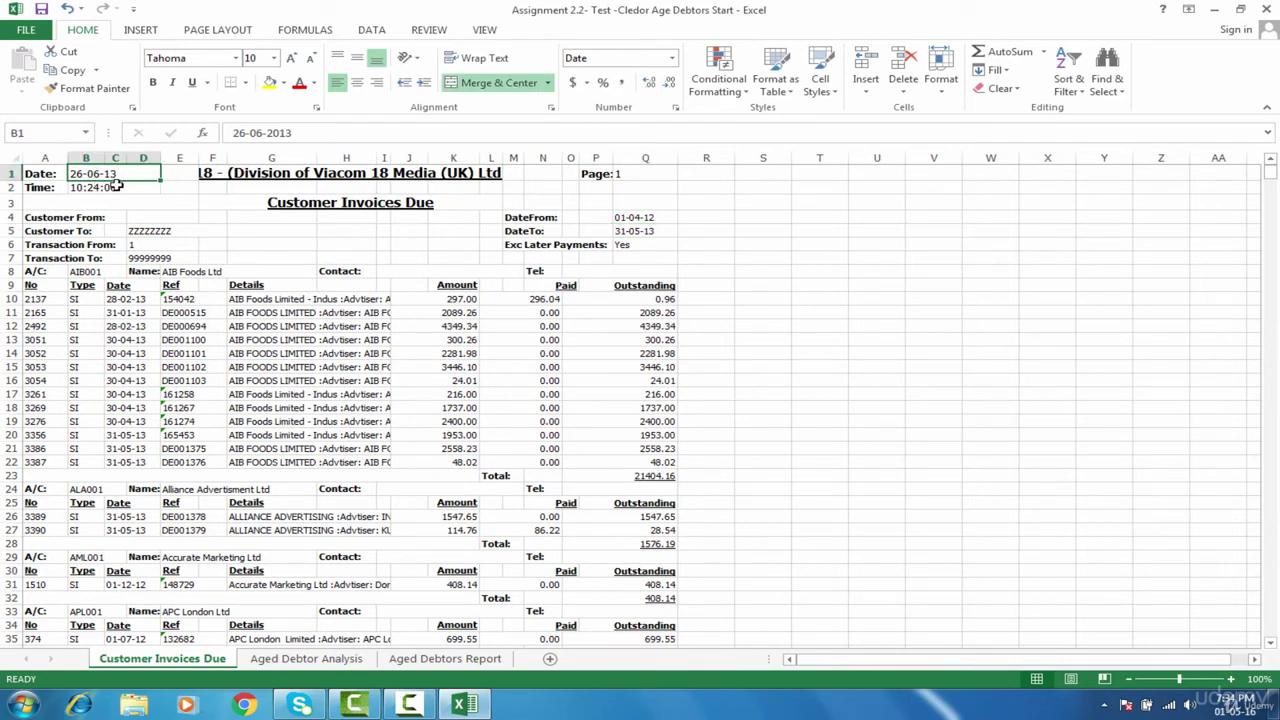
click(45, 188)
click(92, 188)
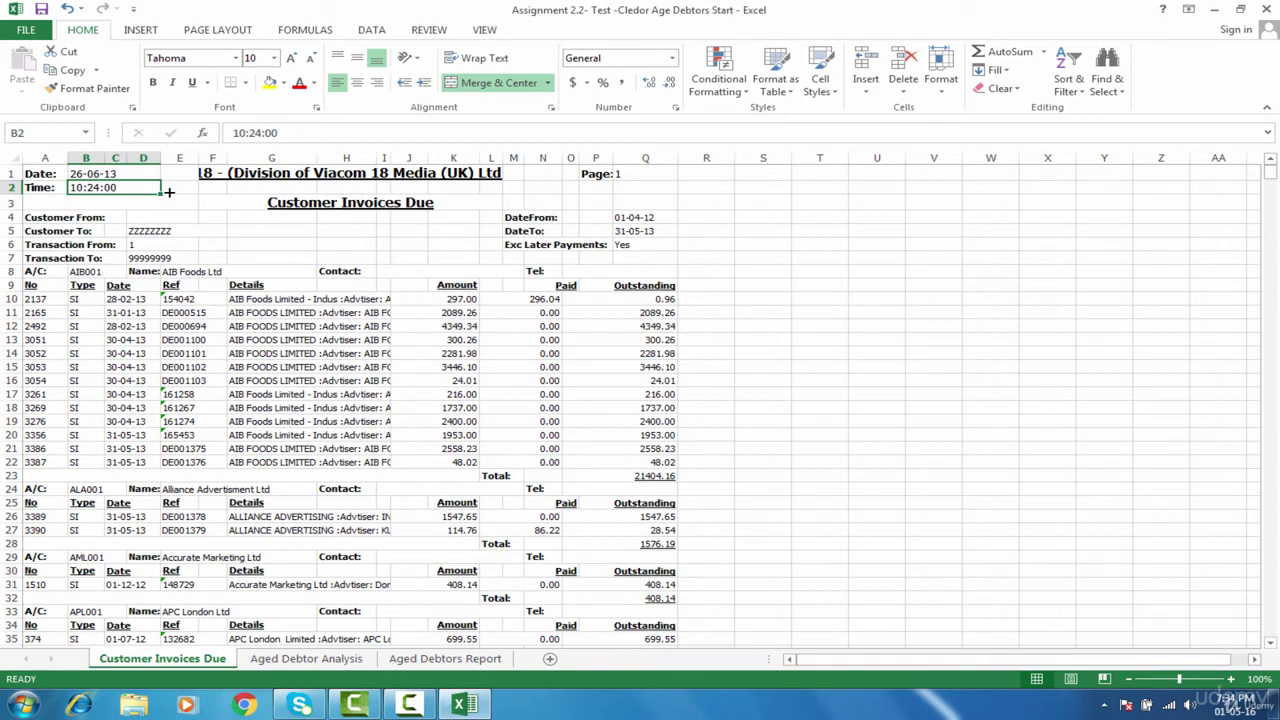
click(112, 176)
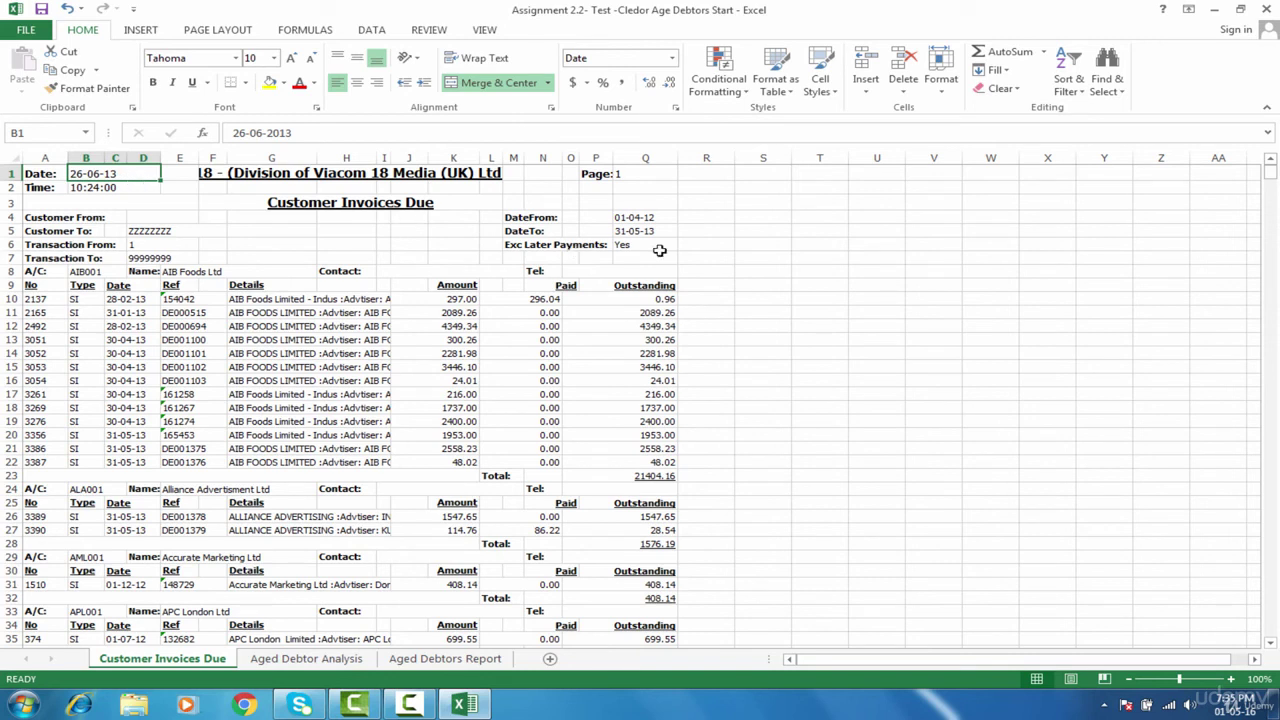
drag(666, 215, 818, 232)
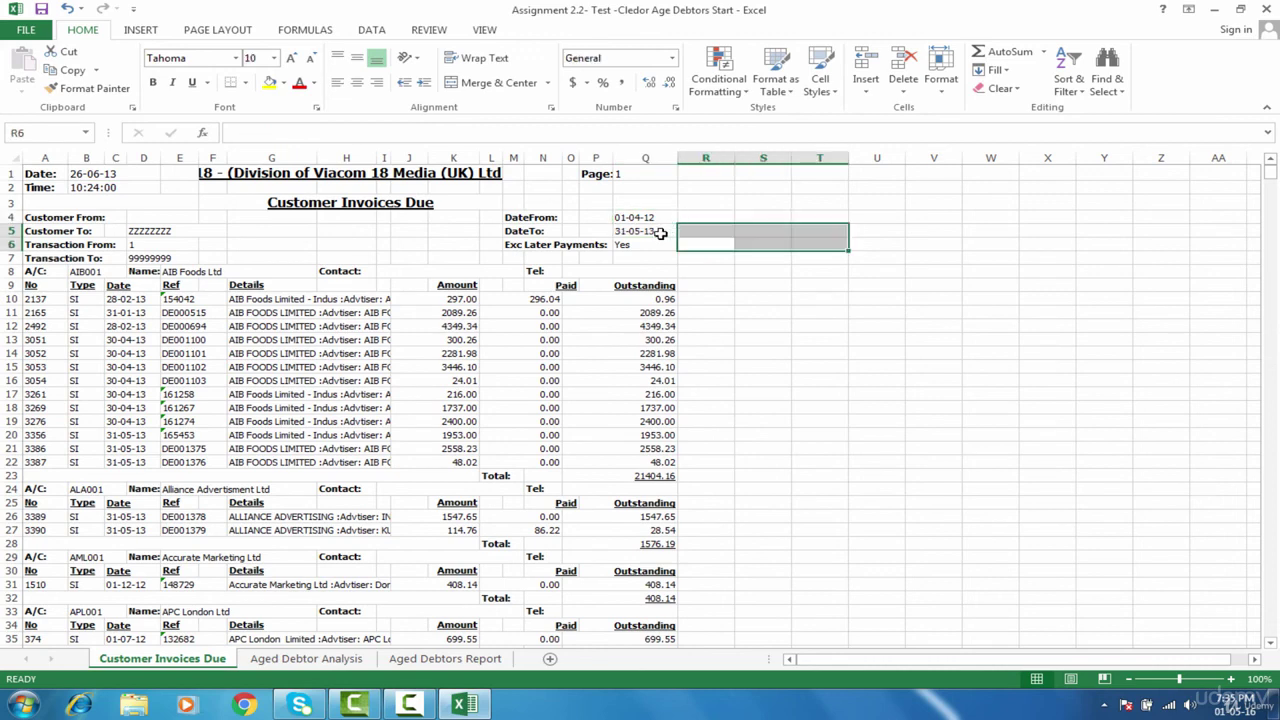
click(661, 233)
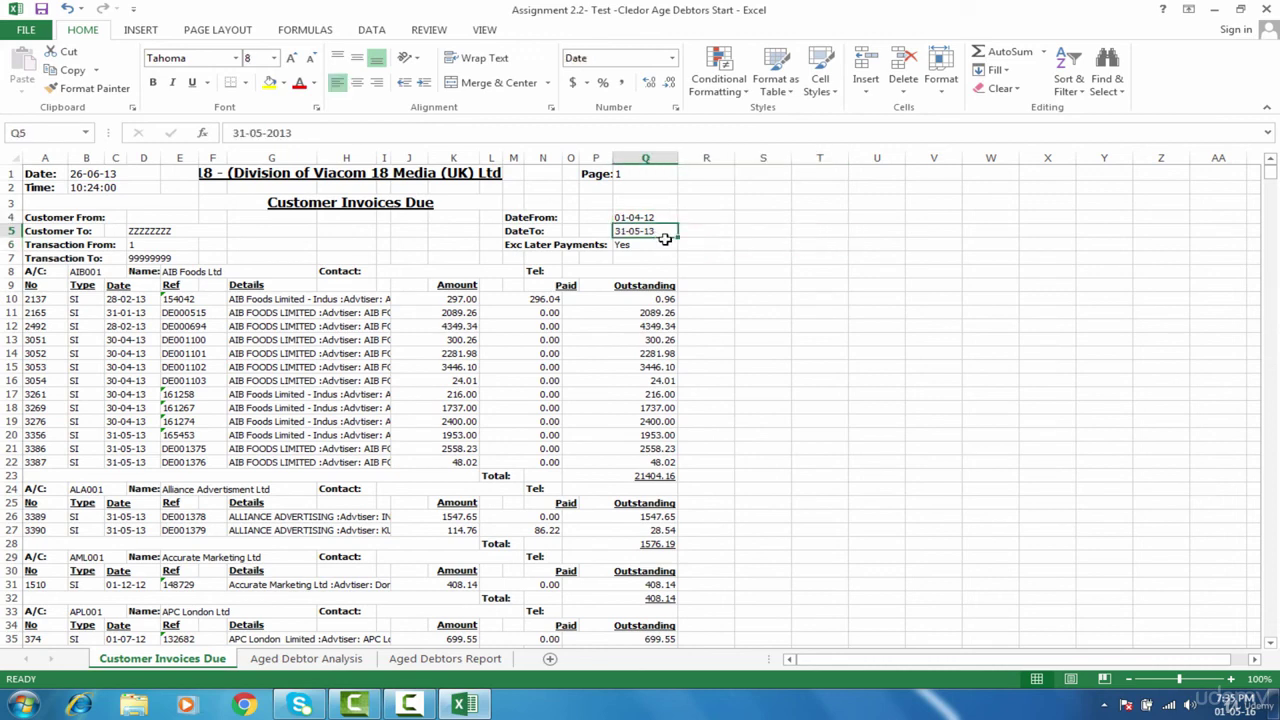